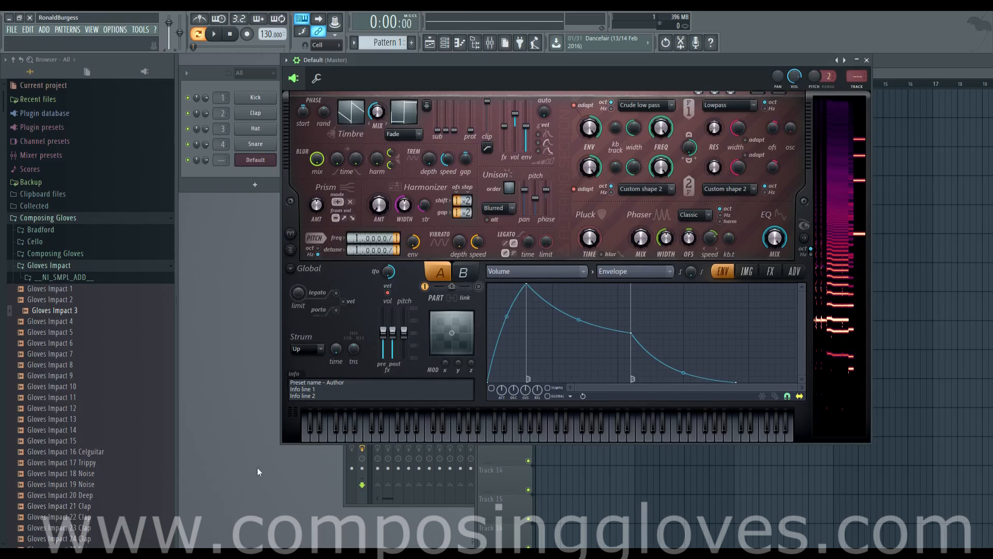
- Reposition the Harmor plugin window and toggle the spectral display section open beside it
drag(457, 61, 410, 76)
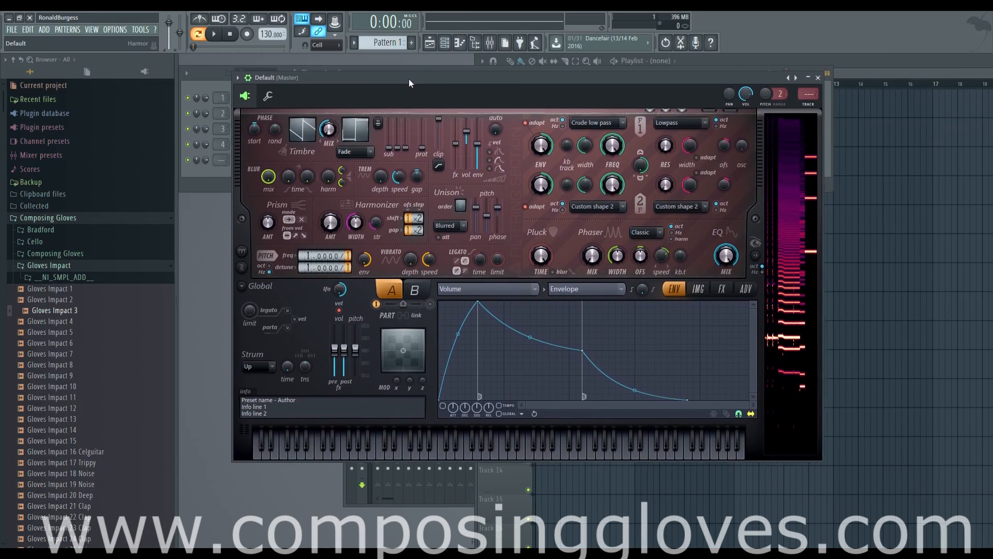
drag(502, 88, 516, 82)
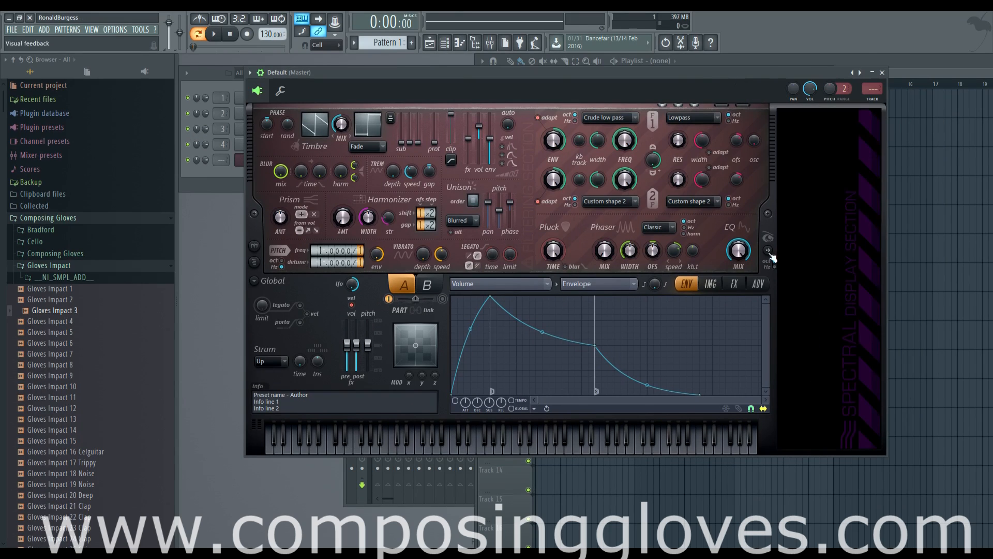
drag(537, 79, 544, 70)
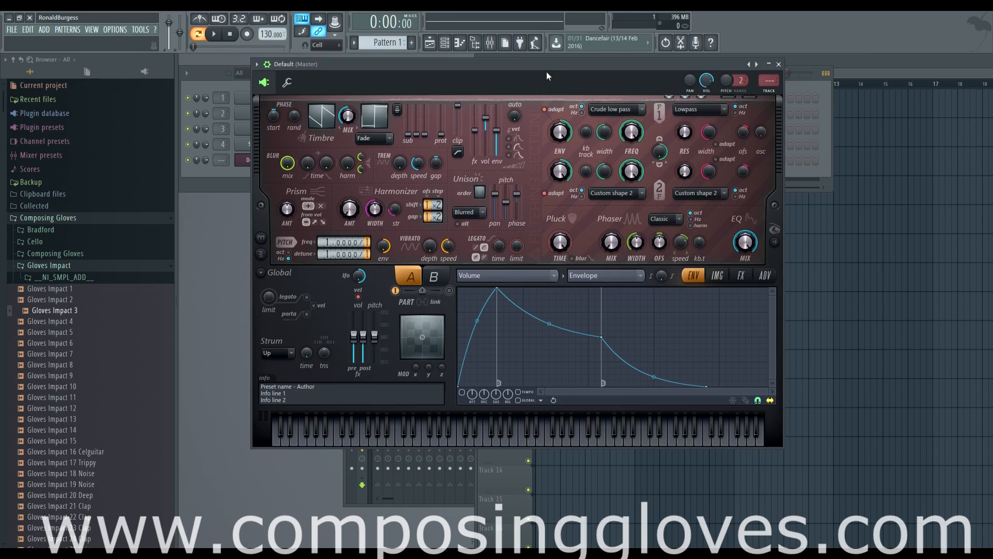
drag(548, 76, 547, 82)
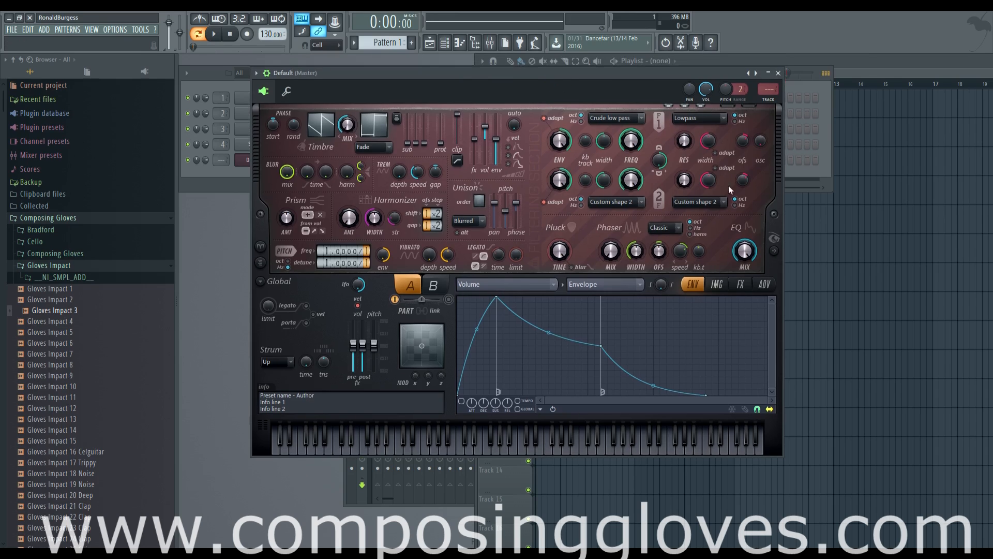
click(774, 251)
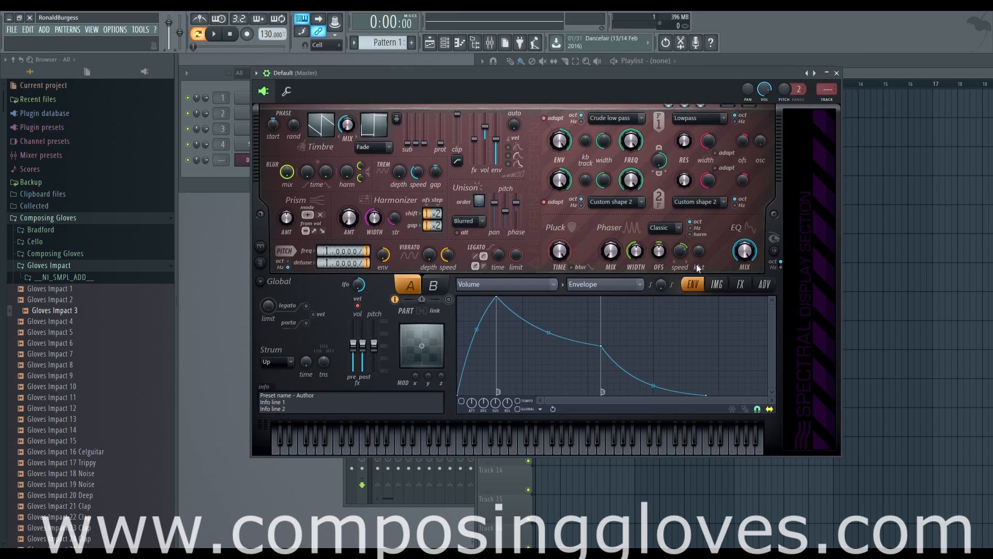
- Set the envelope editor's target parameter to Filter 2 resonance offset
click(724, 292)
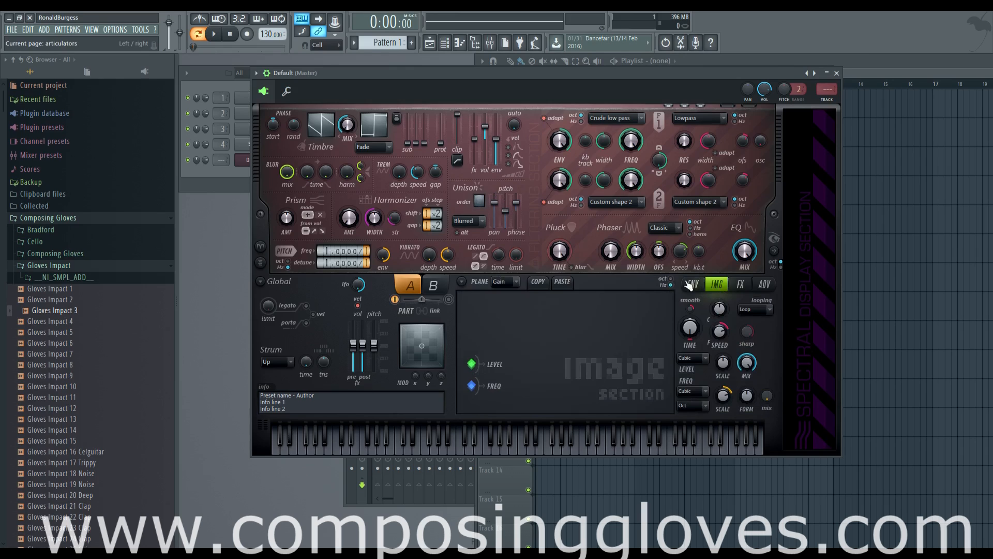
click(688, 283)
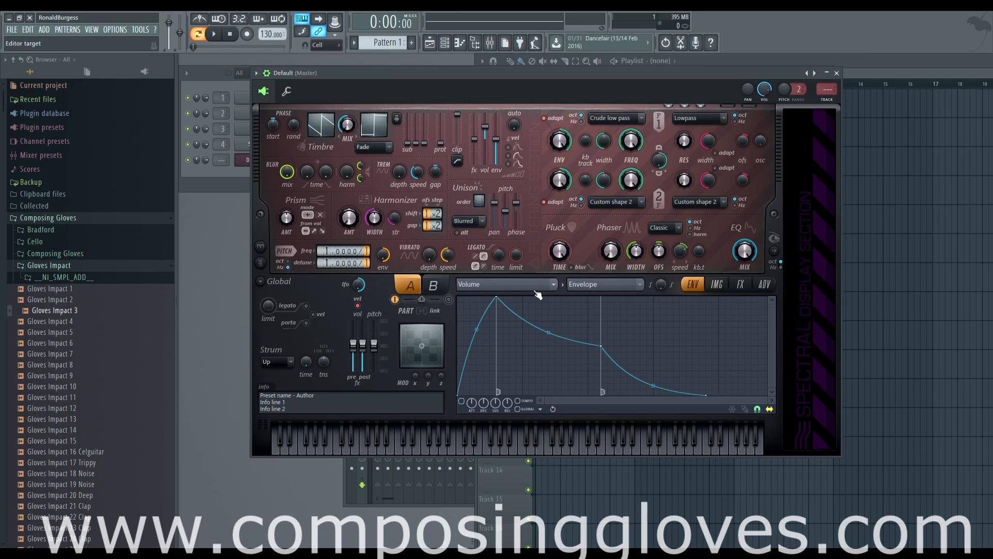
click(535, 291)
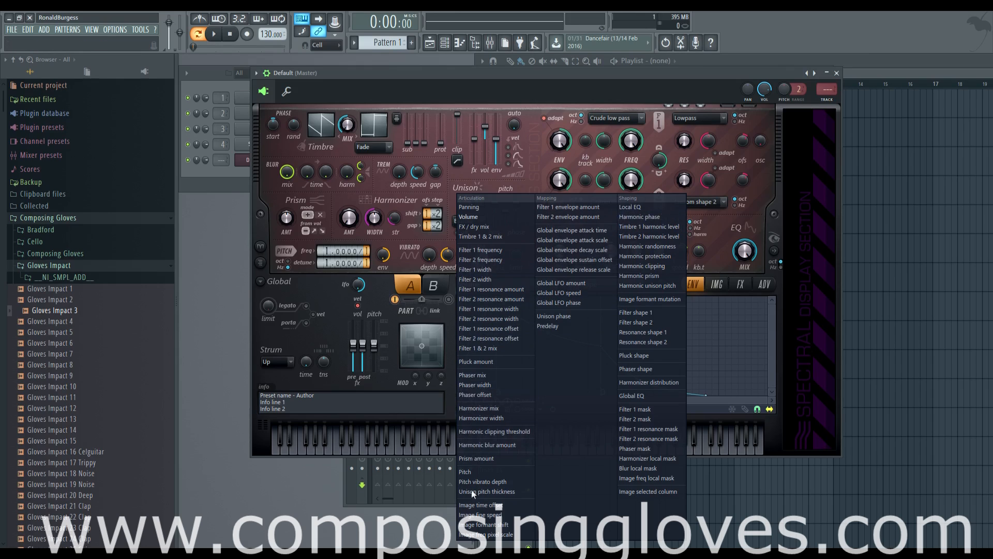
click(449, 321)
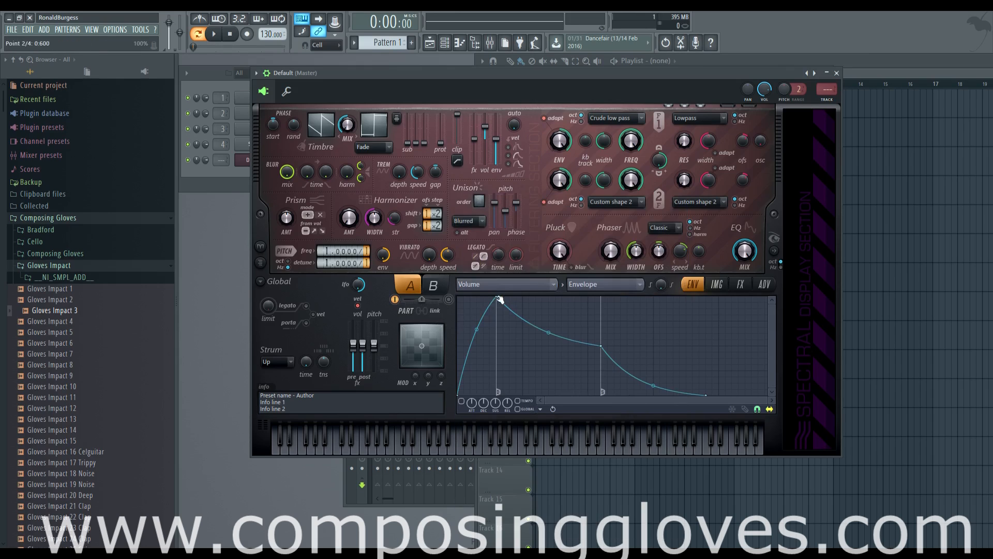
click(502, 287)
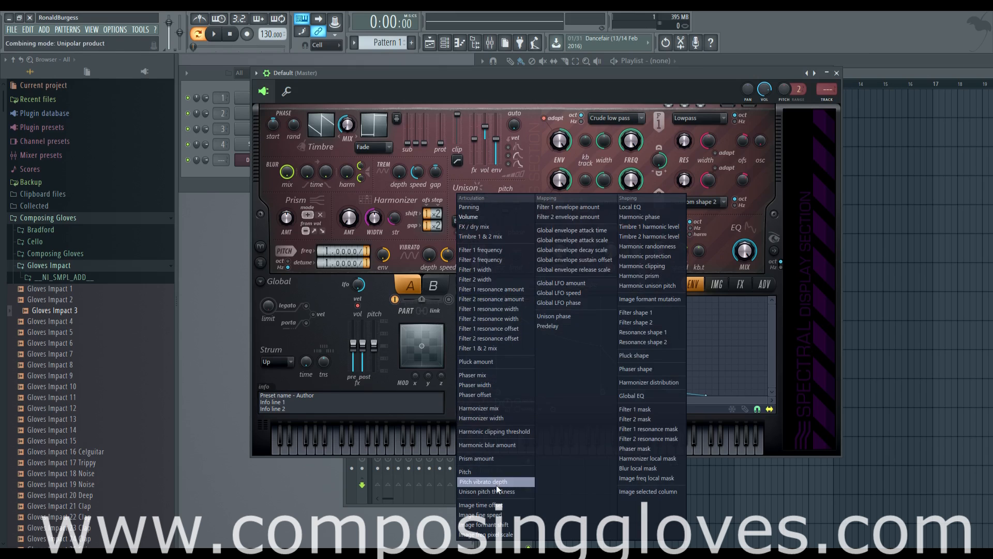
click(487, 269)
click(494, 284)
click(486, 269)
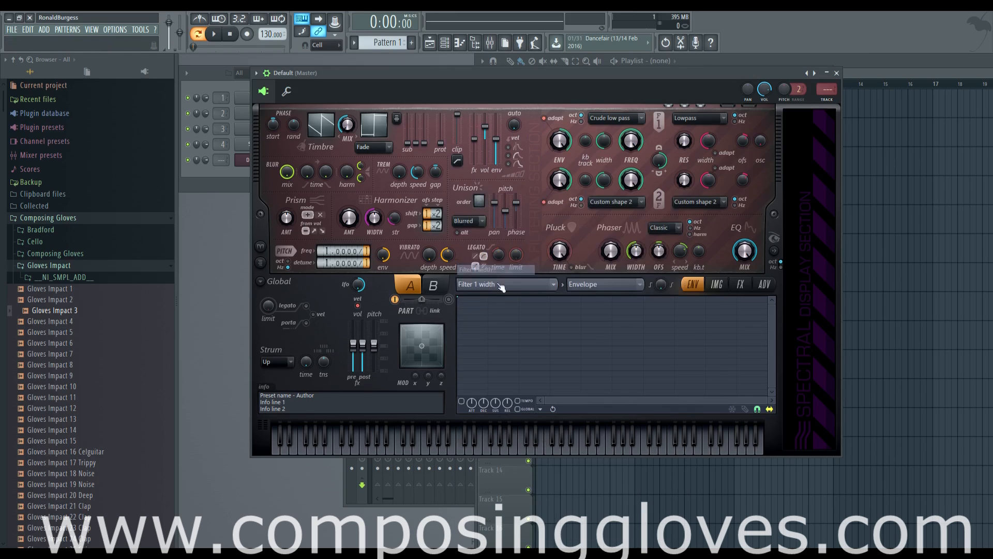
click(494, 286)
click(500, 338)
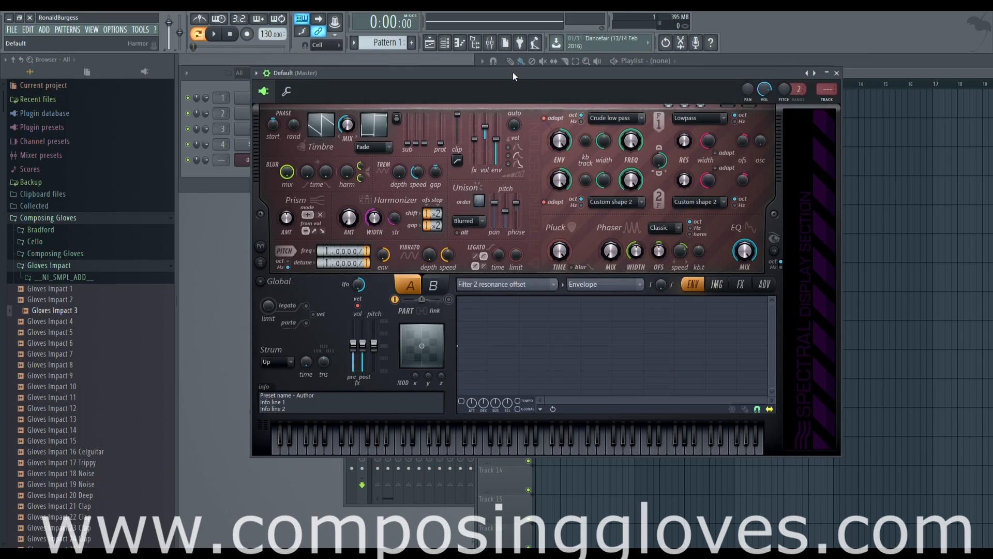
- Switch through the effects, image and envelope pages to the image section
drag(512, 77, 516, 75)
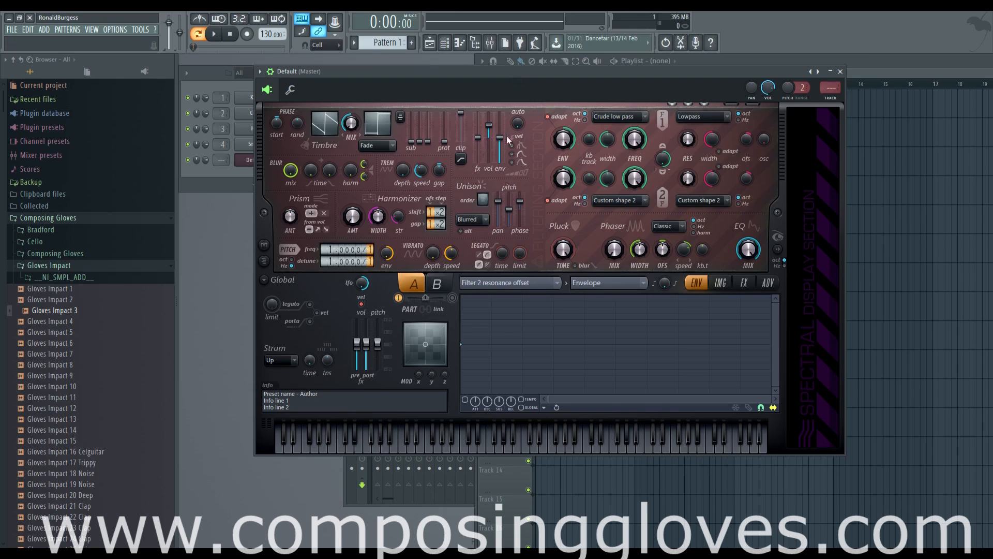
click(741, 282)
click(720, 282)
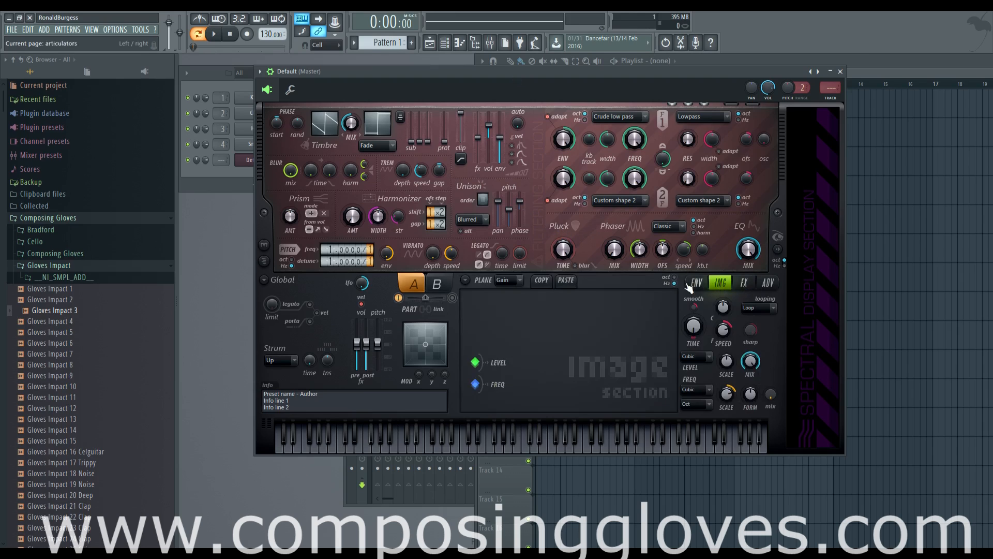
click(699, 286)
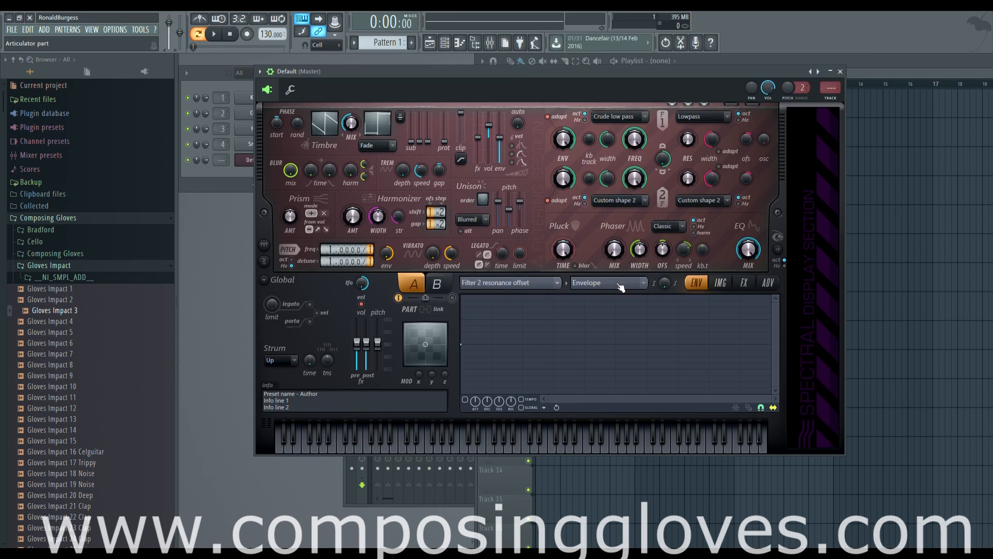
click(716, 288)
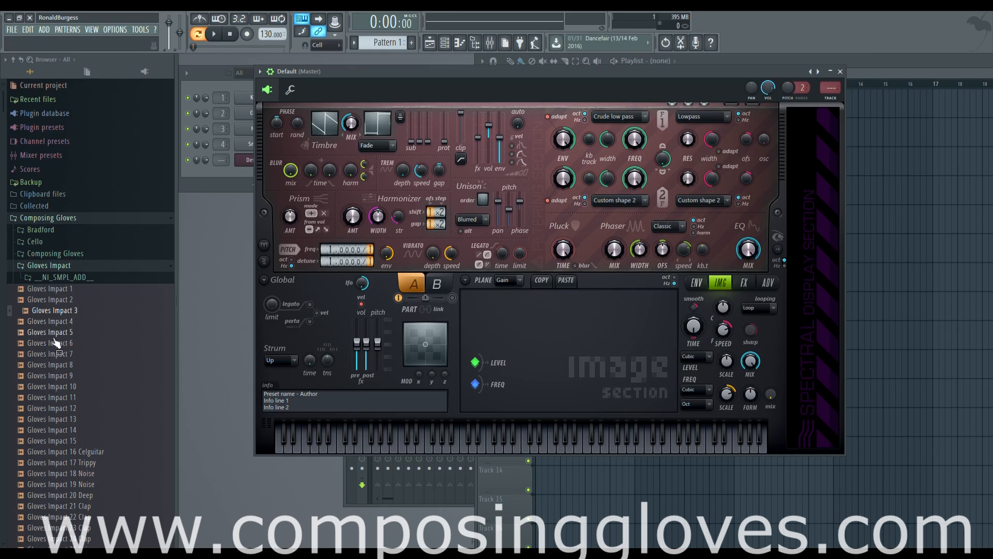
- Load the Gloves Impact 5 sample into the image section and adjust its horizontal zoom
drag(49, 332, 526, 380)
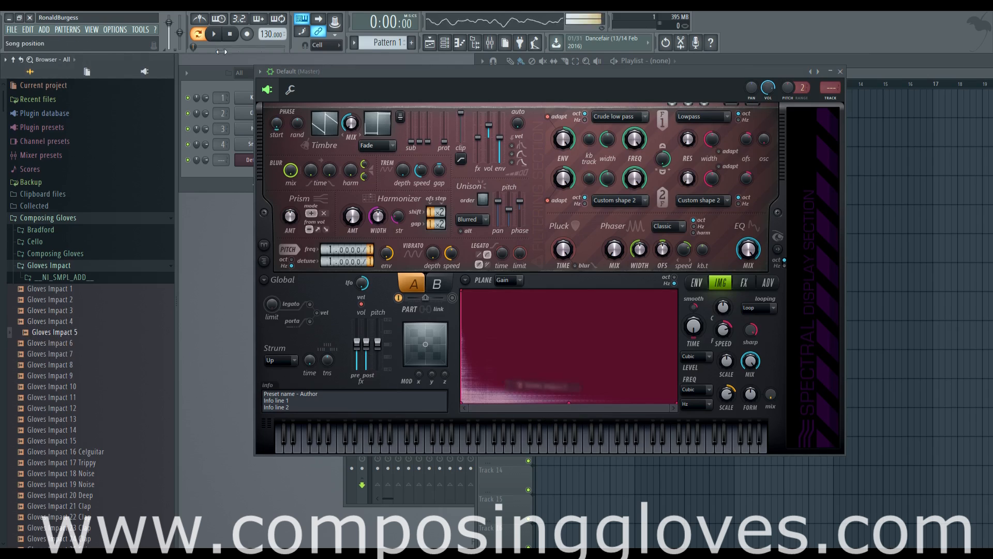
drag(669, 408, 460, 407)
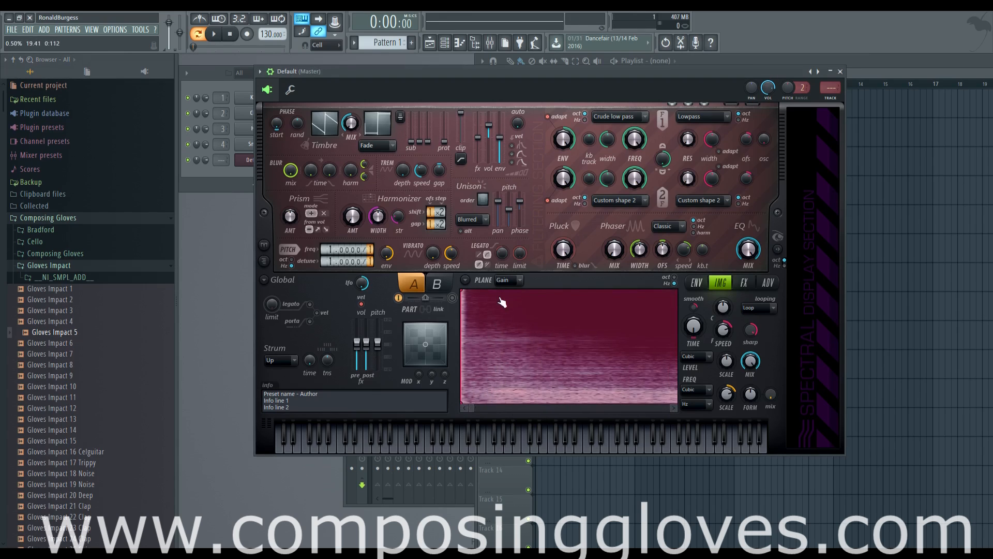
drag(473, 408, 429, 408)
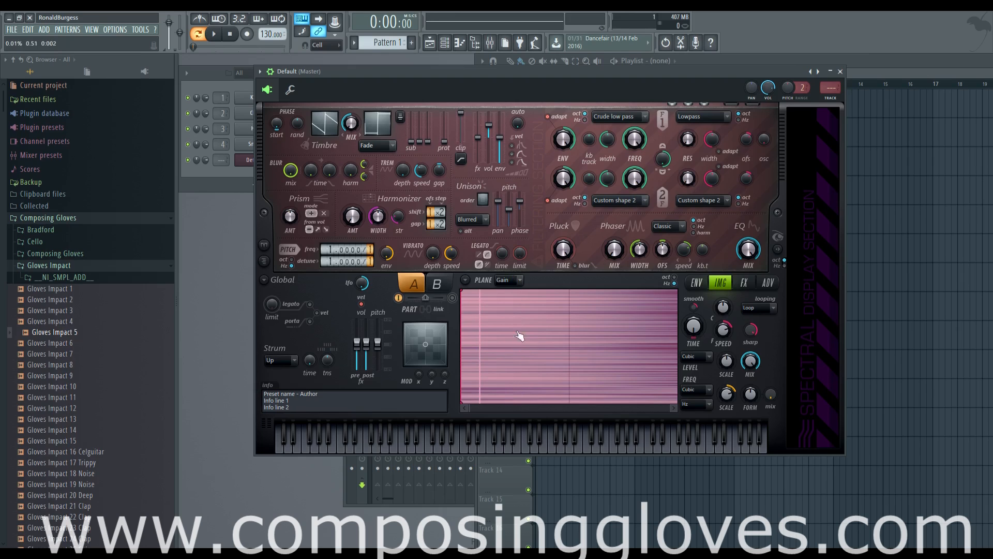
drag(469, 408, 663, 408)
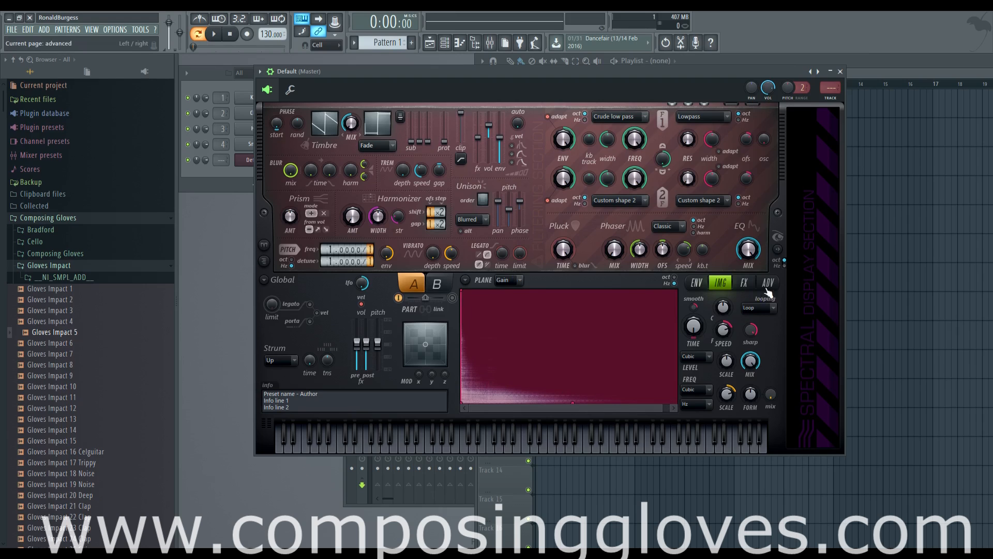
- Browse the editor pages and open the envelope target and envelope type lists
click(743, 285)
click(769, 283)
click(745, 284)
click(722, 284)
click(698, 284)
click(548, 284)
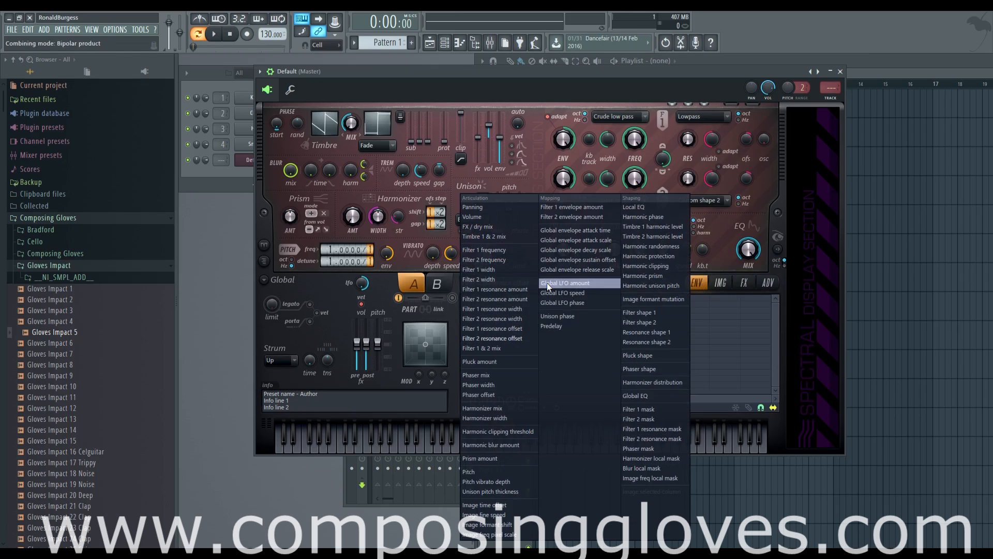
click(777, 313)
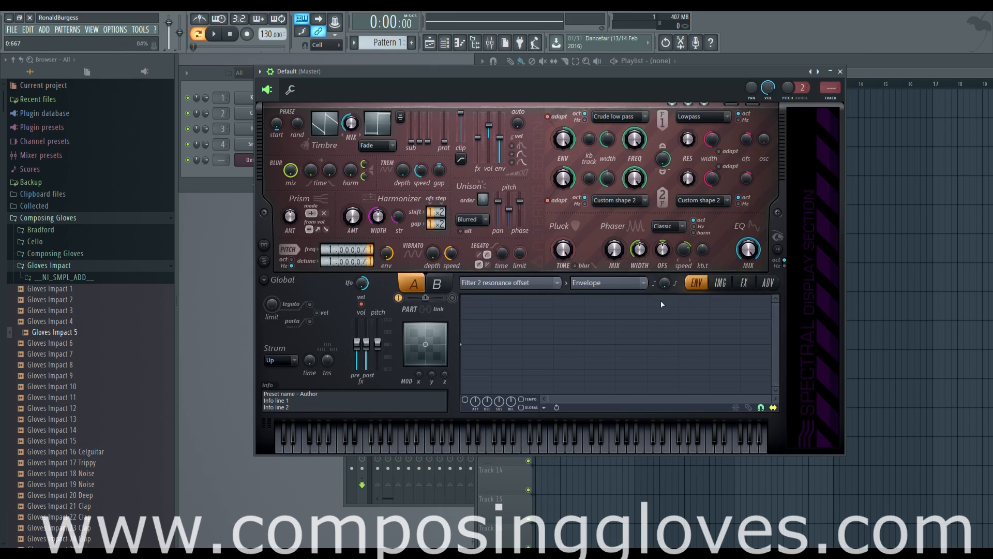
click(549, 284)
click(774, 318)
click(617, 284)
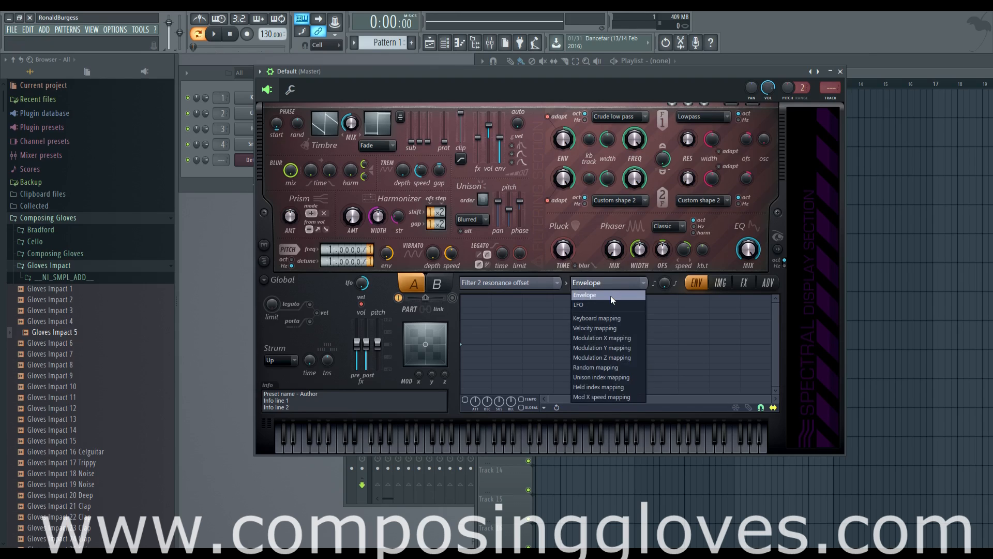
click(609, 284)
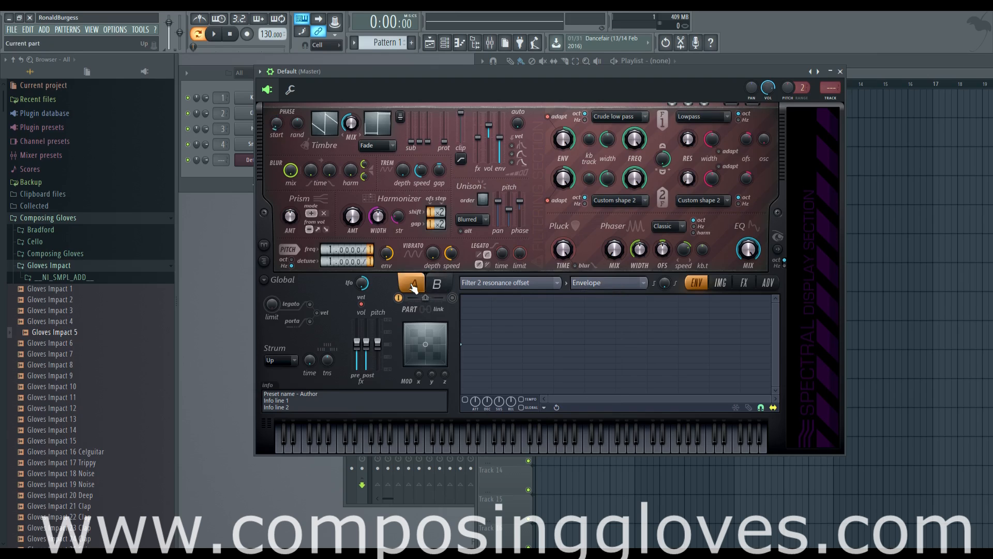
- Switch between parts A and B, toggle part linking and raise the x modulation knob
click(439, 286)
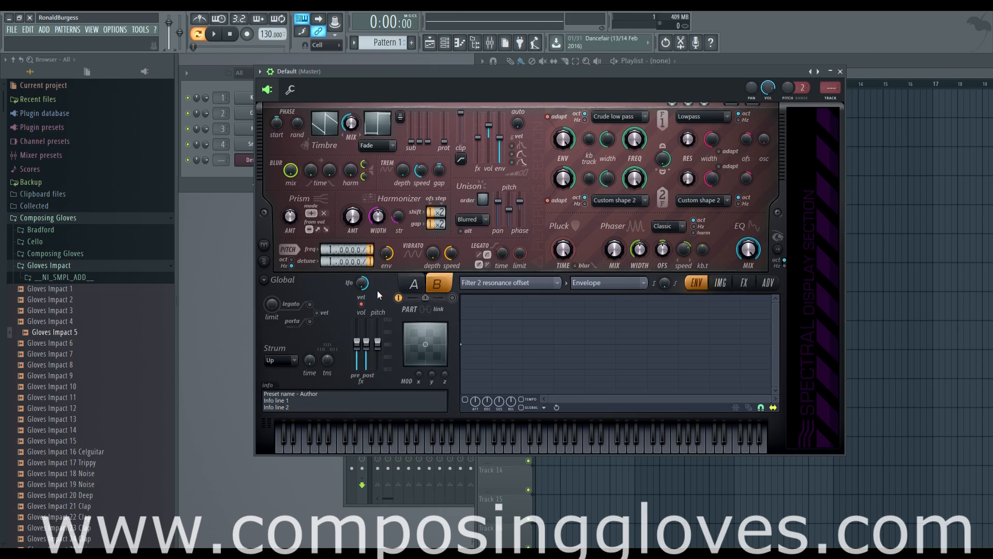
click(426, 310)
click(416, 287)
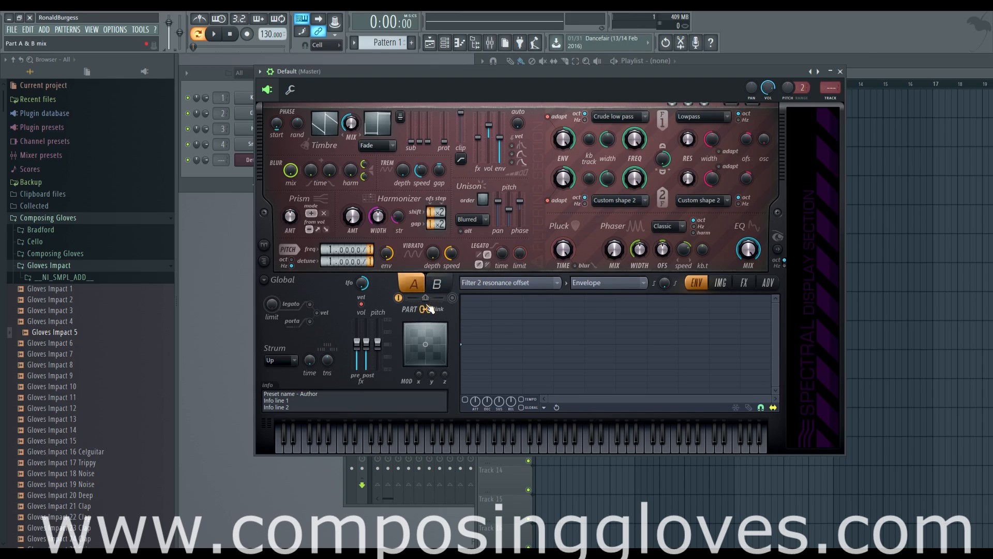
click(435, 311)
drag(419, 373, 419, 359)
- Open the filter frequency knob's context menu, then raise the z modulation knob below the XY pad
right_click(637, 145)
mouse_move(683, 178)
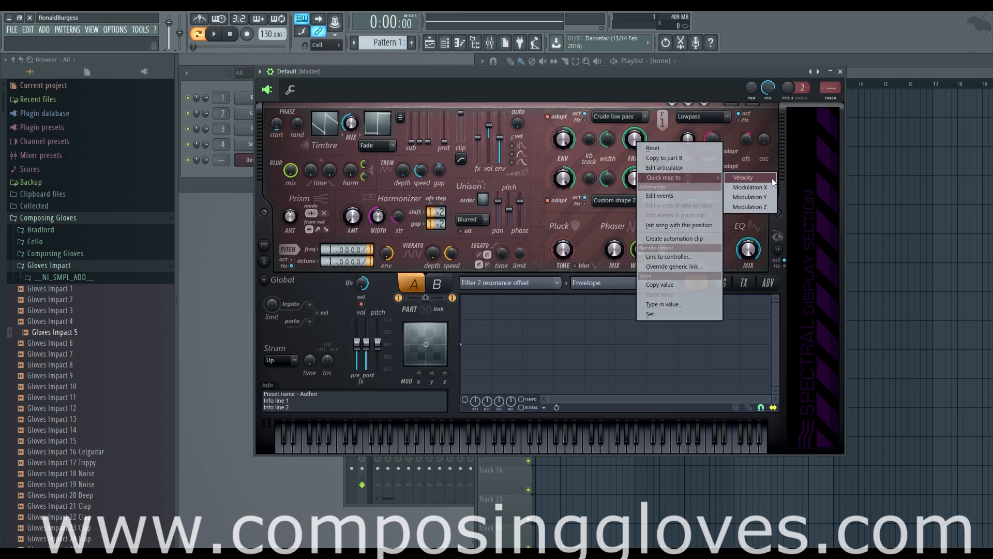
click(579, 228)
drag(430, 377, 445, 341)
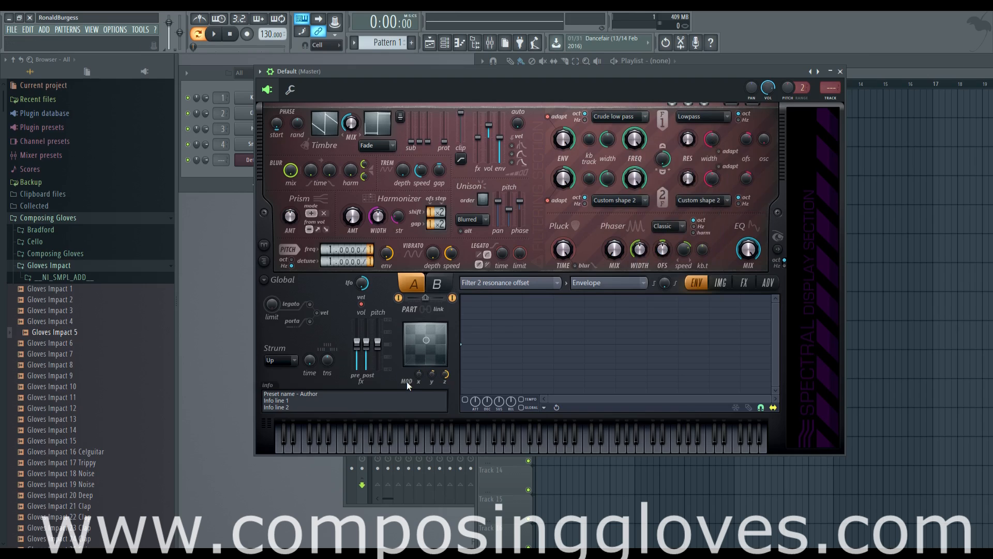
- Select the preset info text lines in the info area
drag(289, 400, 273, 383)
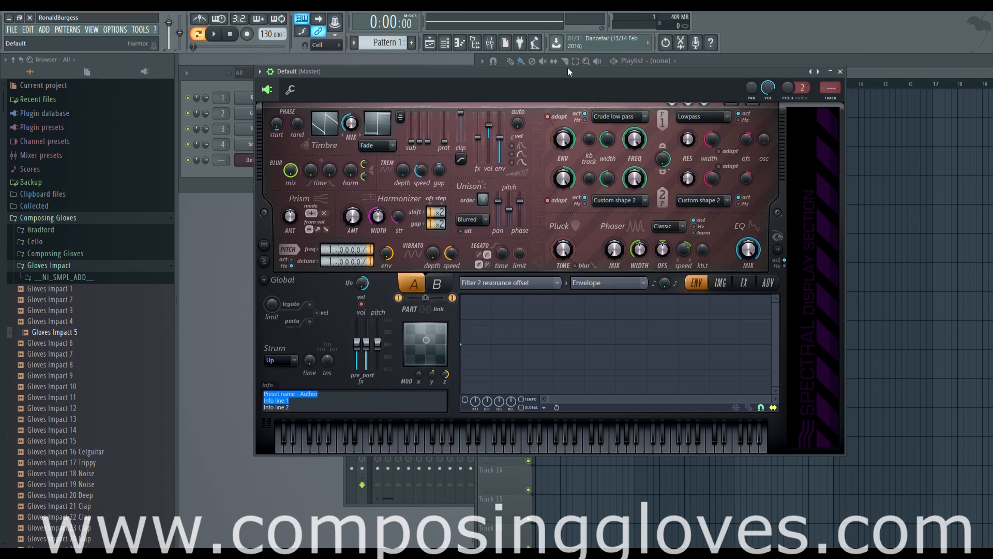
drag(569, 73, 570, 68)
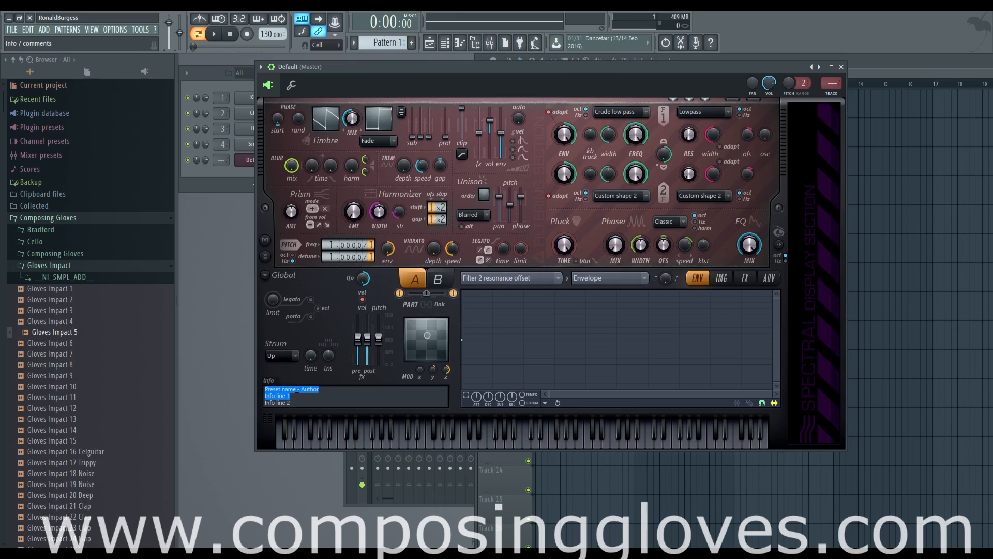
click(294, 393)
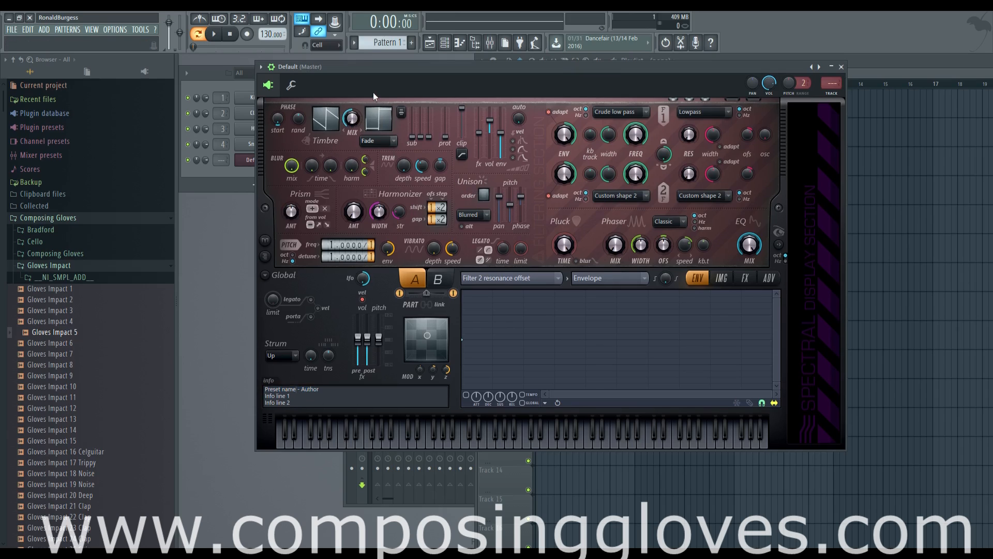
drag(352, 130, 353, 130)
- Browse the image, effects and advanced pages, opening the distortion type list
click(721, 278)
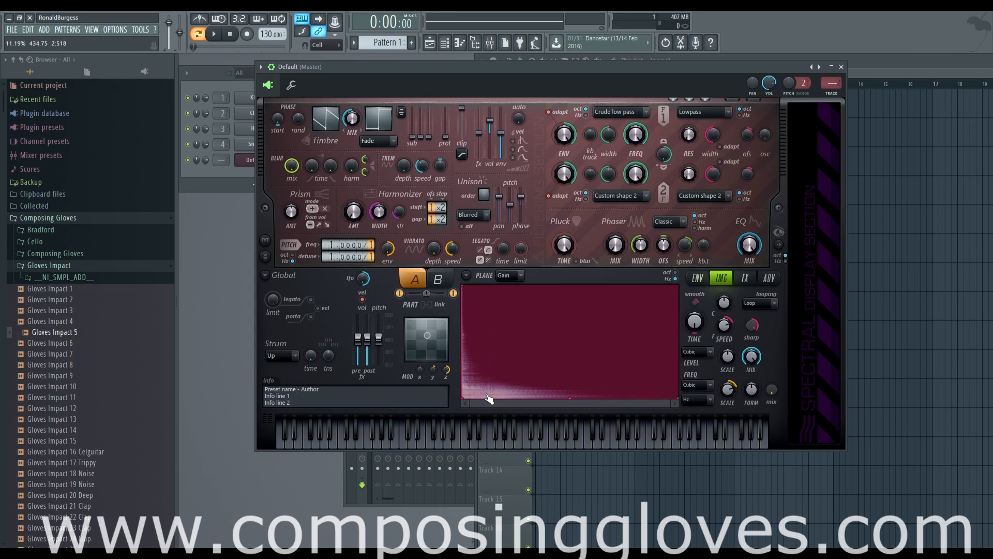
click(745, 279)
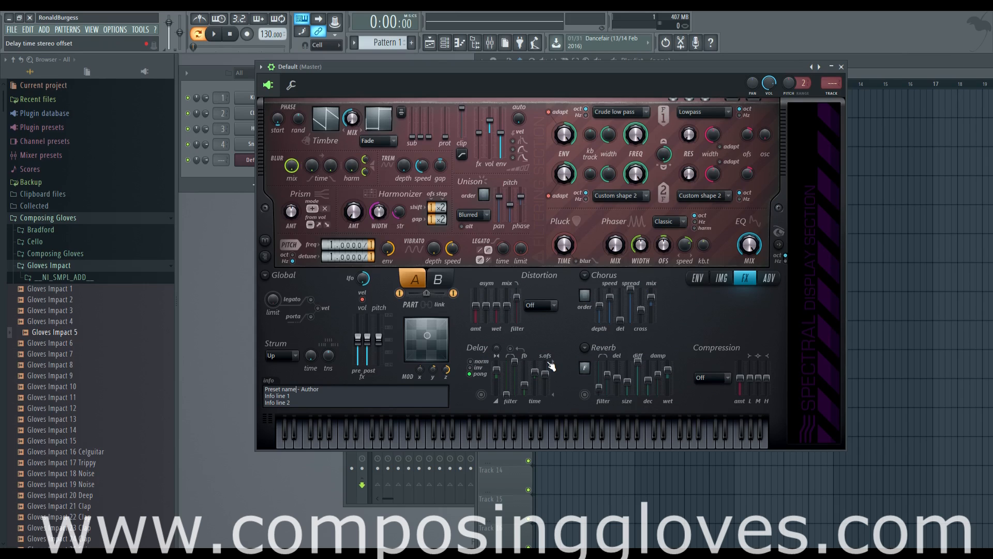
click(541, 306)
click(543, 307)
click(769, 279)
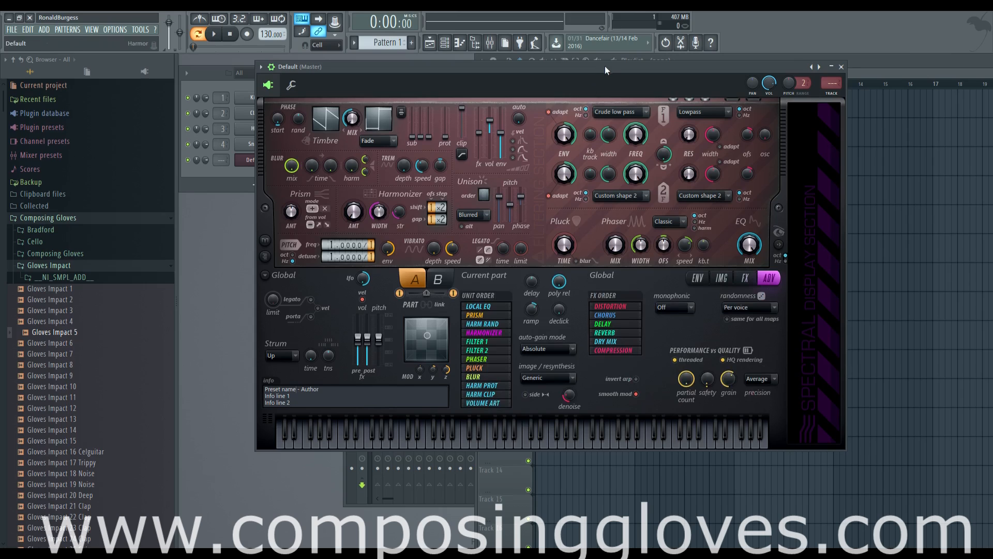
drag(604, 66, 598, 64)
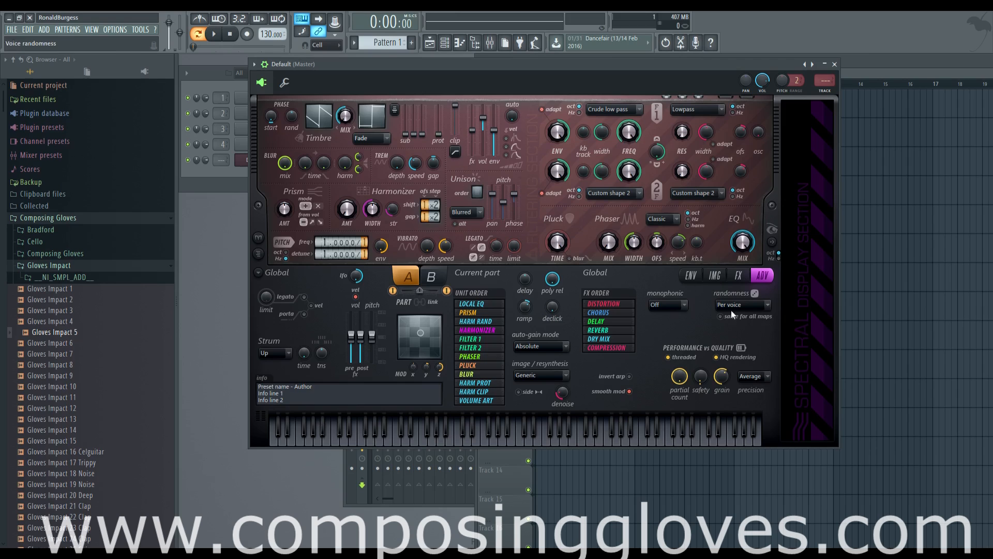
- Open the envelope page and set the envelope editor's target parameter to Volume
click(735, 275)
click(714, 276)
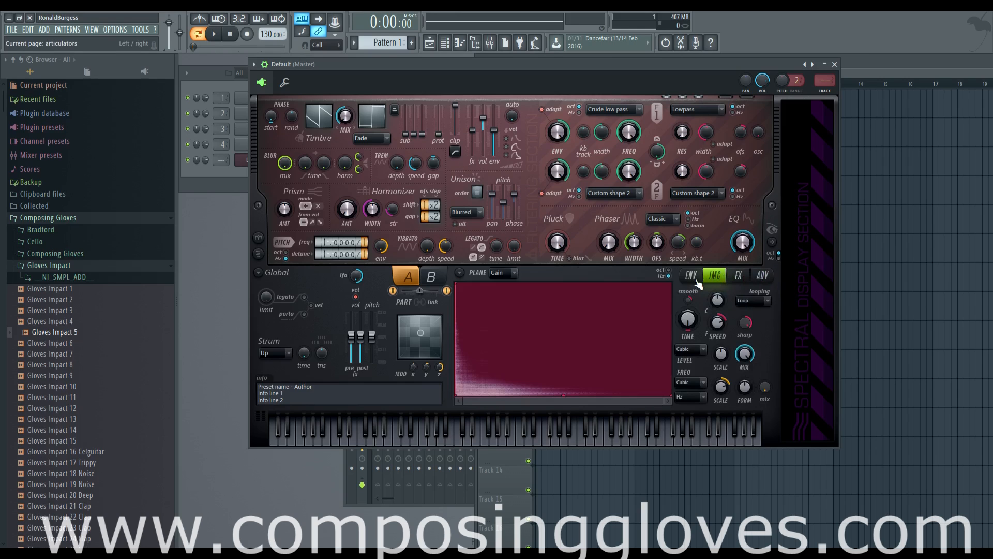
click(691, 276)
click(540, 277)
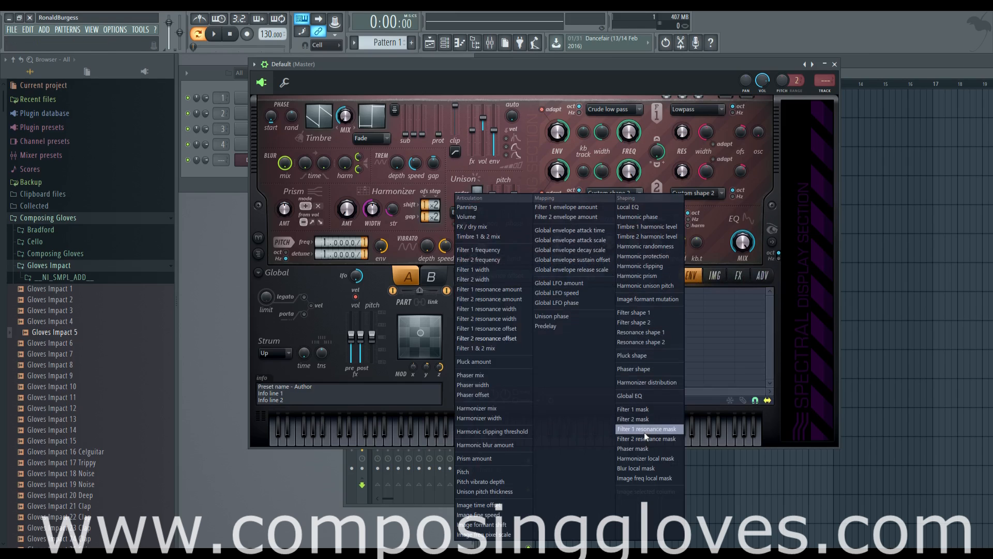
click(642, 206)
click(538, 276)
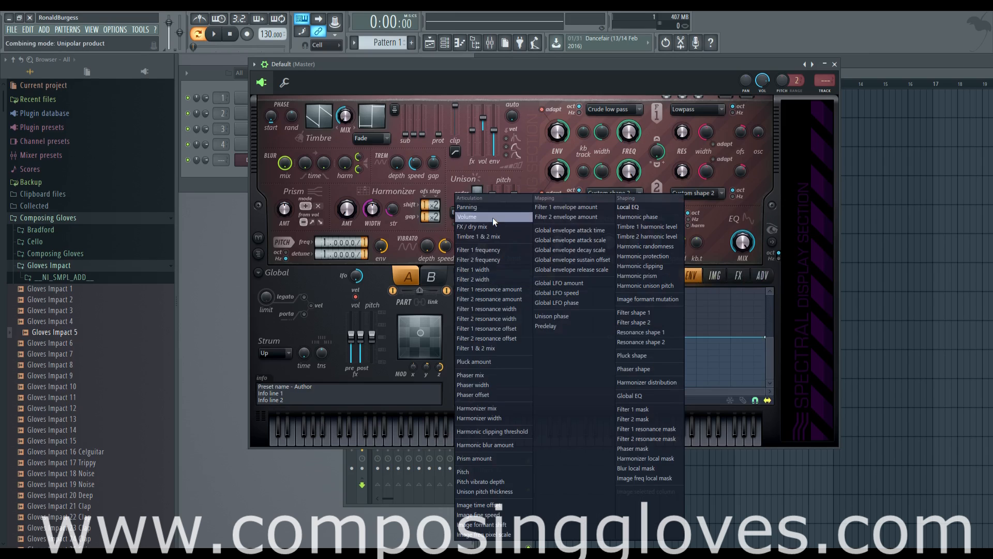
click(493, 218)
- Set filter 1's shape to Custom shape 1
click(616, 109)
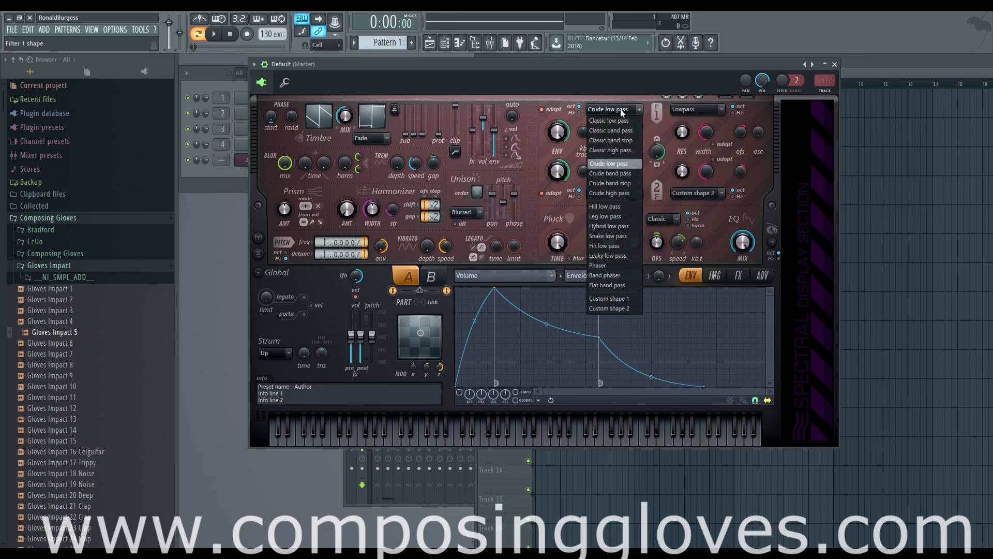
click(617, 300)
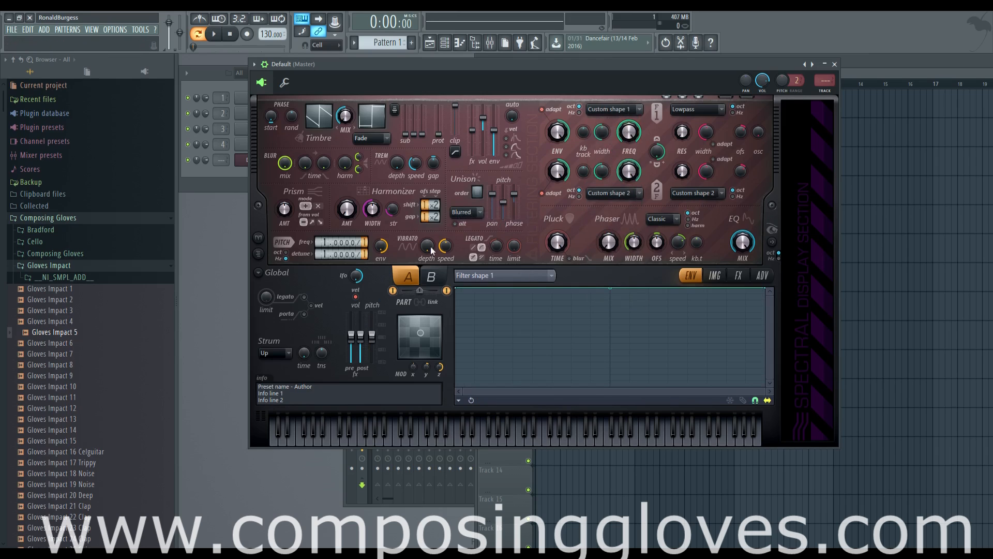
- Load the Gloves Impact 11 sample onto the image resynthesis page and play a few notes to audition it
click(717, 277)
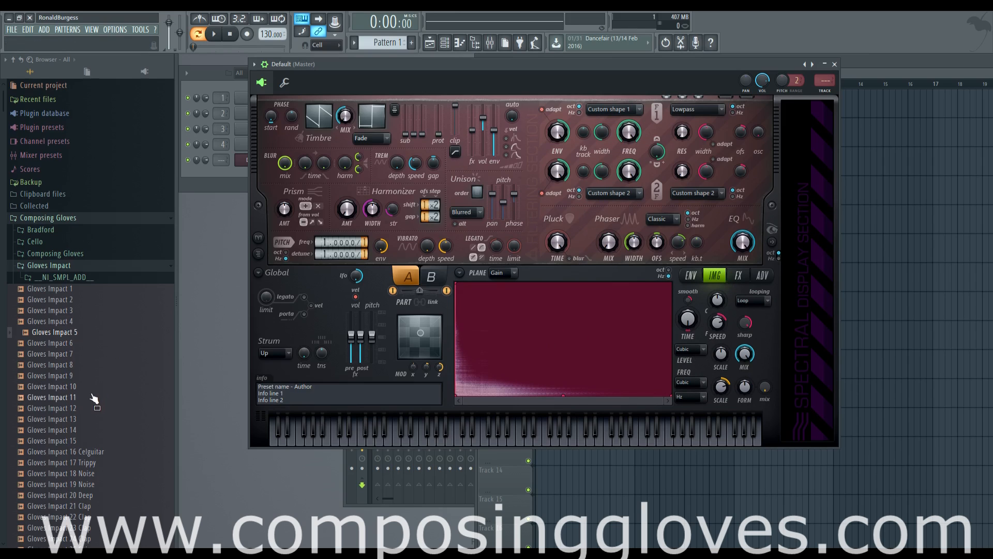
drag(46, 398, 514, 373)
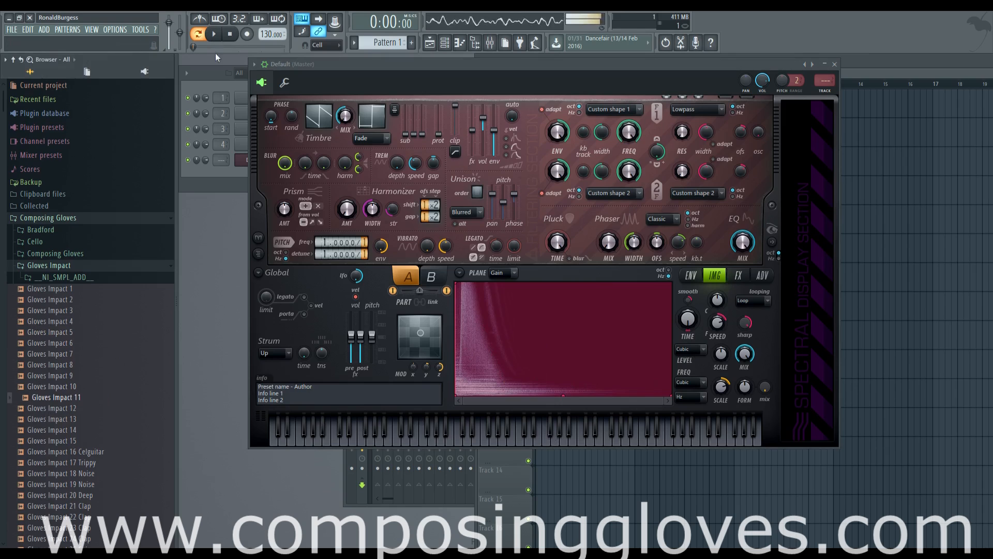
key(n)
key(v)
key(c)
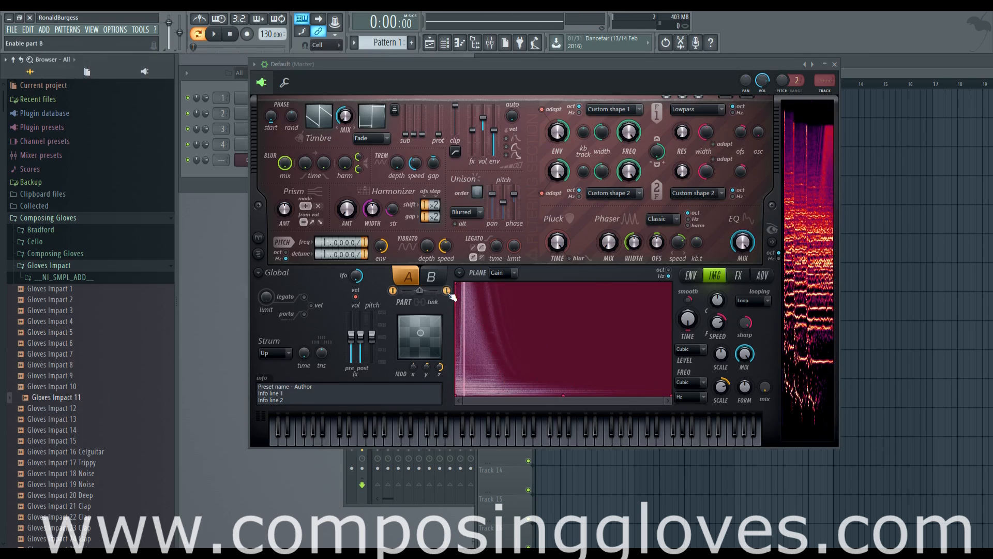
- Disable part B, select part A and play notes to hear the result
click(436, 281)
click(408, 279)
key(v)
key(comma)
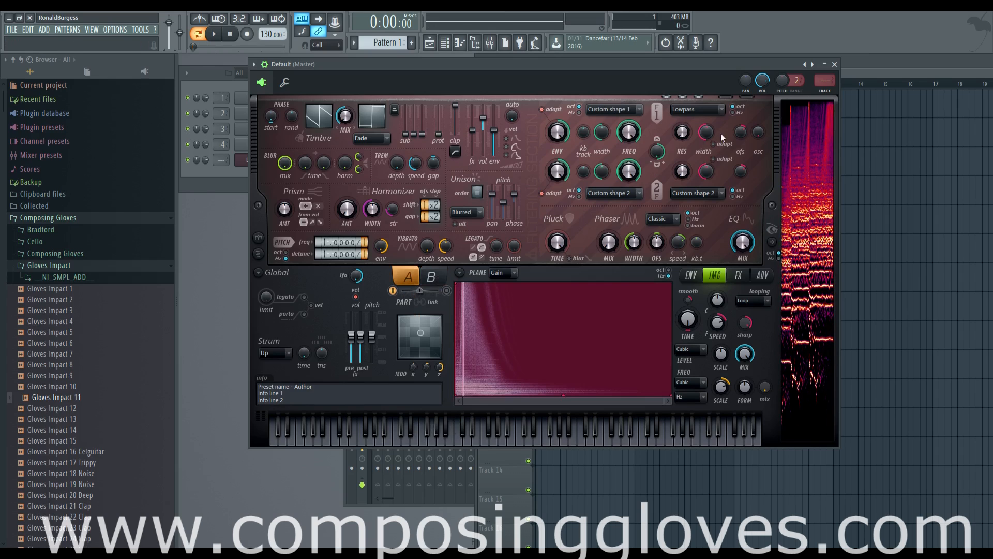
- Reposition the plugin window and return to the envelope page via the advanced page
drag(641, 63, 665, 66)
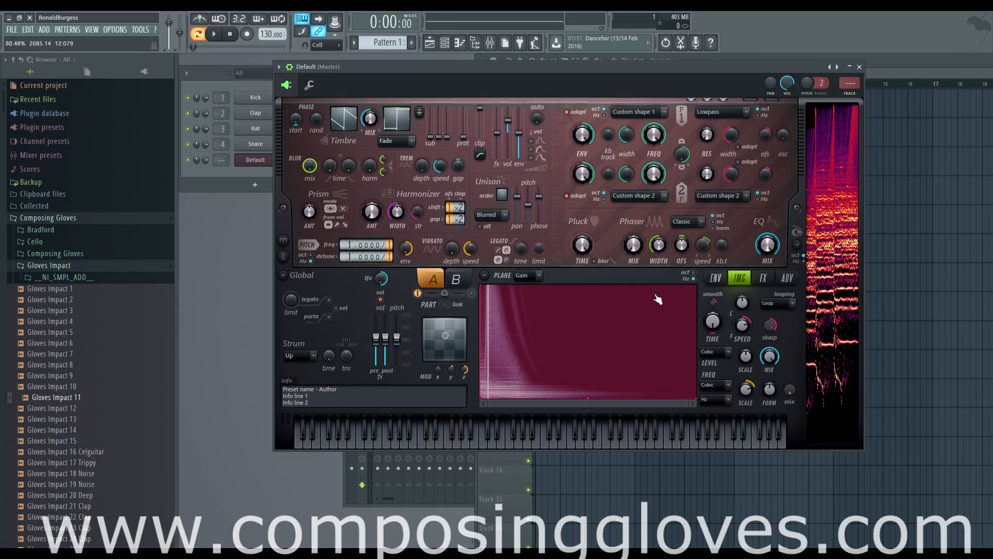
click(763, 278)
click(714, 280)
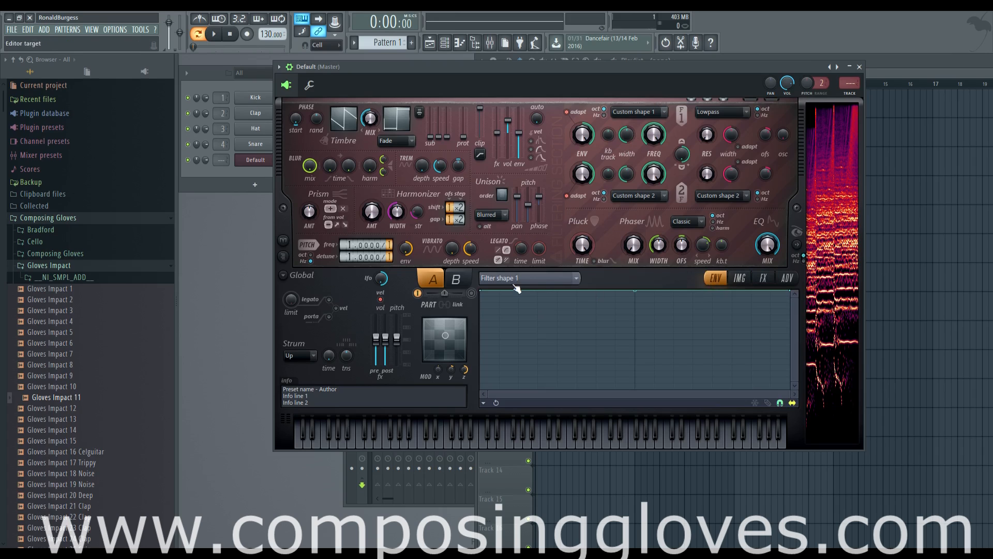